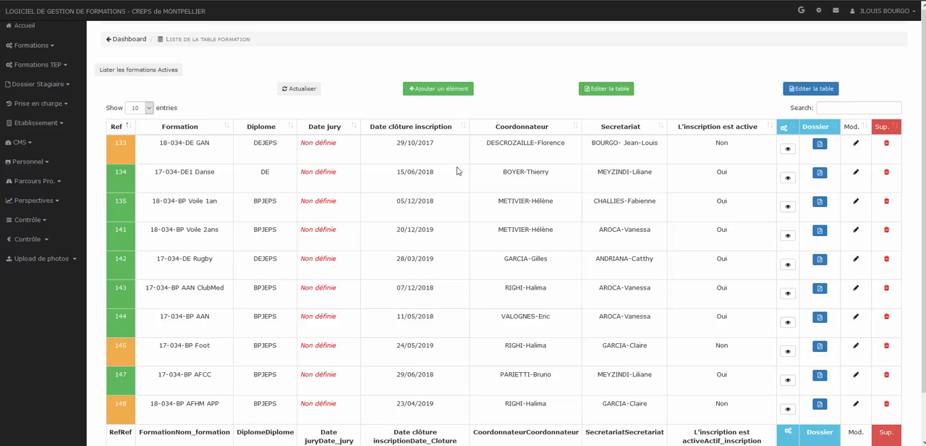
- Open the formations list and view the PDF registration file of formation 133 (18-034-DE GAN), closing it when done
left_click(54, 48)
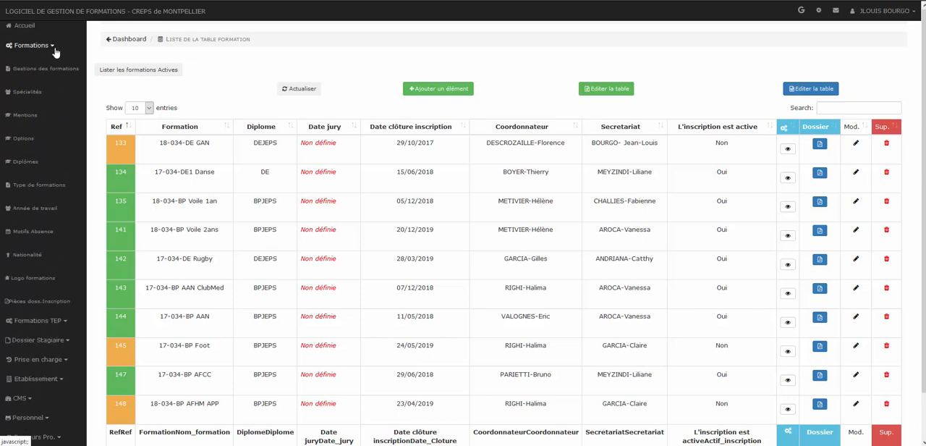
left_click(64, 68)
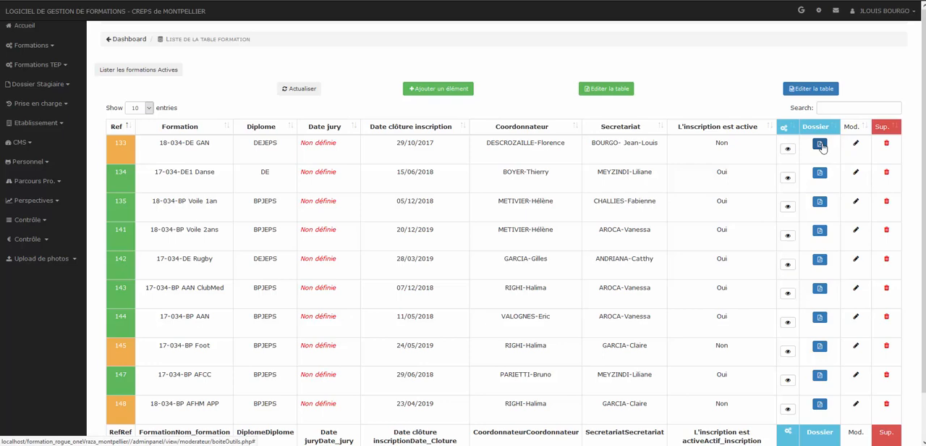
left_click(820, 148)
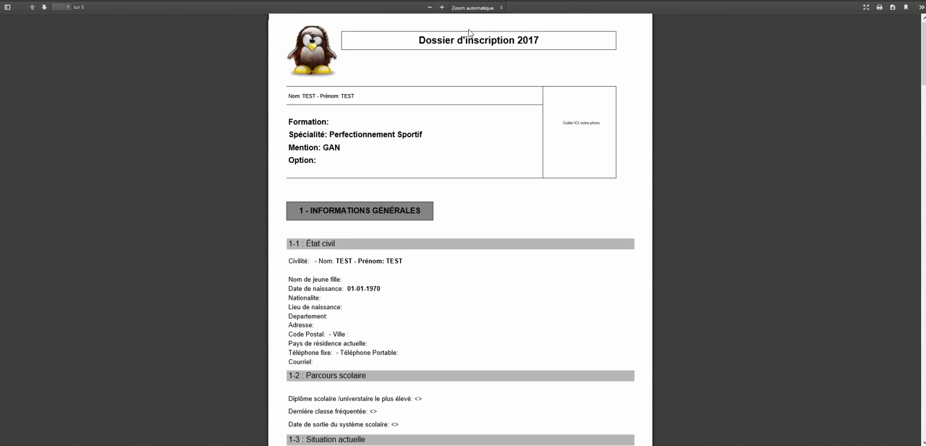
left_click_drag(925, 41, 902, 10)
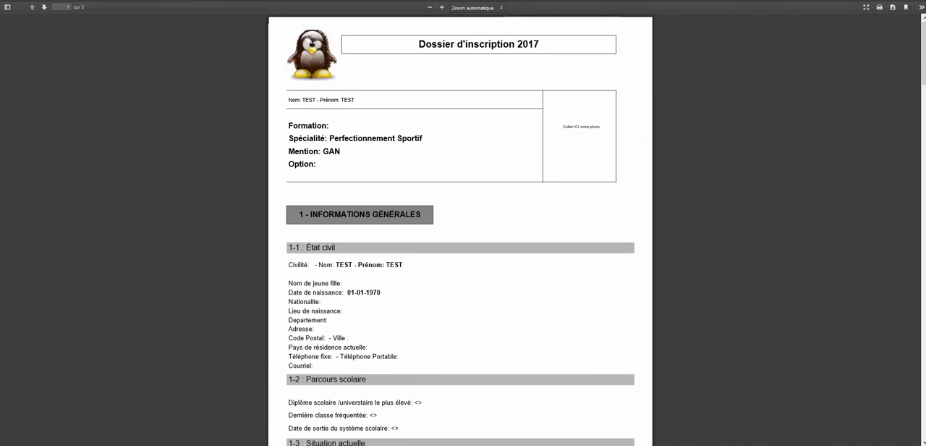
left_click_drag(924, 59, 878, 44)
key("ctrl+w")
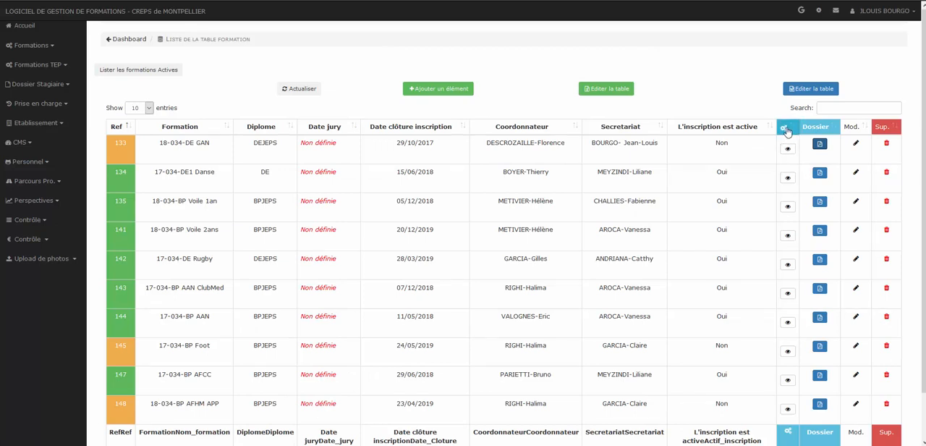
- Inspect the document name choices and PDF instructions in formation 133's document upload form, cancel it and return to the formations list
left_click(788, 148)
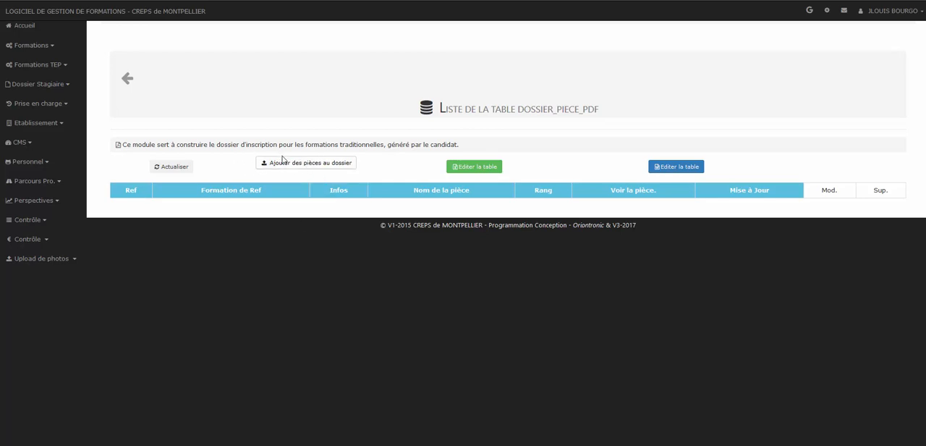
left_click(307, 166)
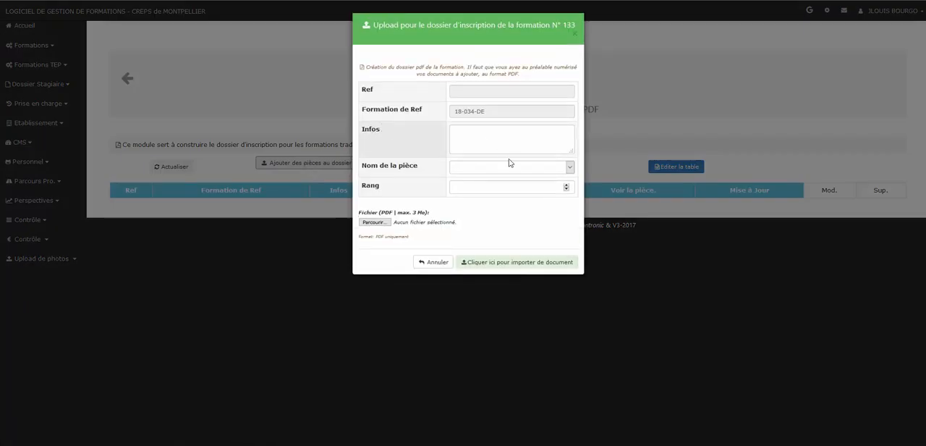
left_click(569, 167)
left_click(570, 168)
left_click(570, 167)
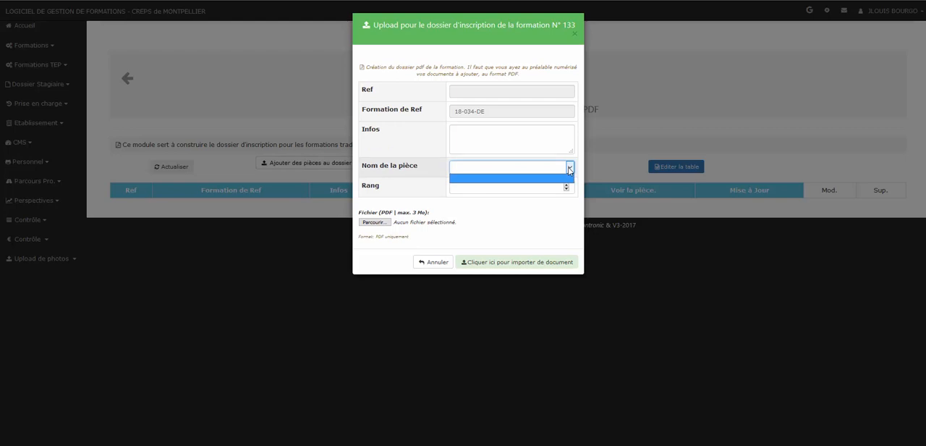
left_click(569, 168)
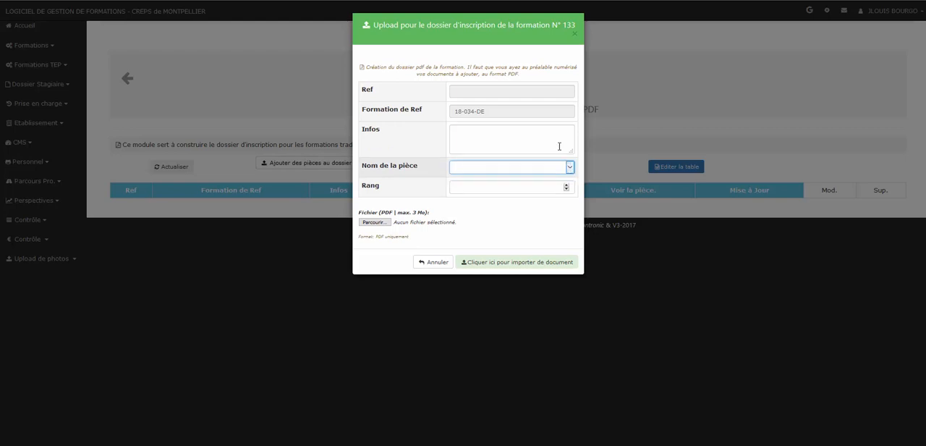
left_click_drag(367, 67, 588, 80)
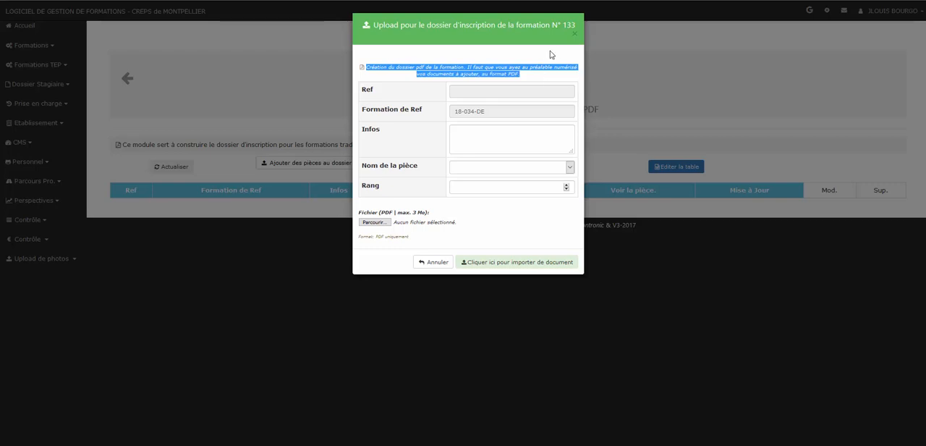
left_click(442, 264)
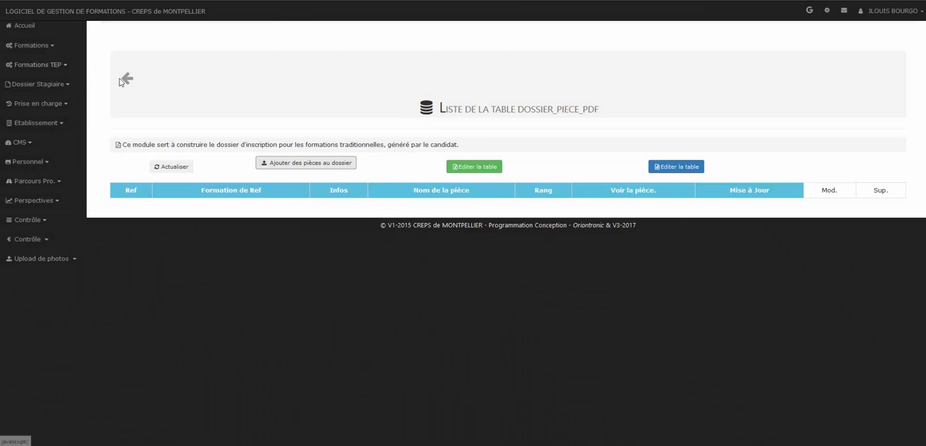
left_click(126, 78)
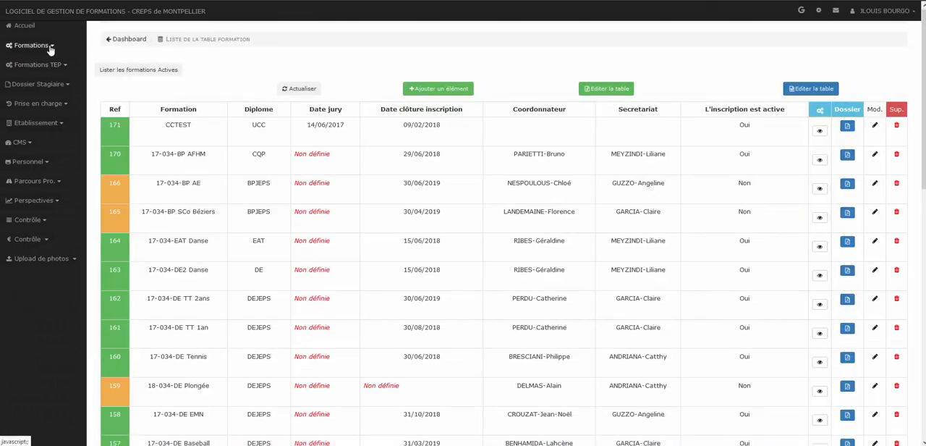
- Open the table of registration file document names and add the entry "Certificat médical"
left_click(32, 45)
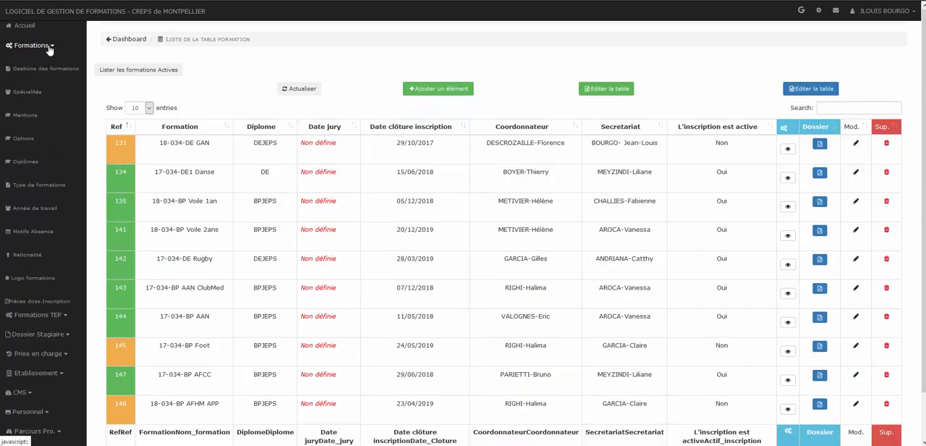
left_click(49, 47)
left_click(49, 47)
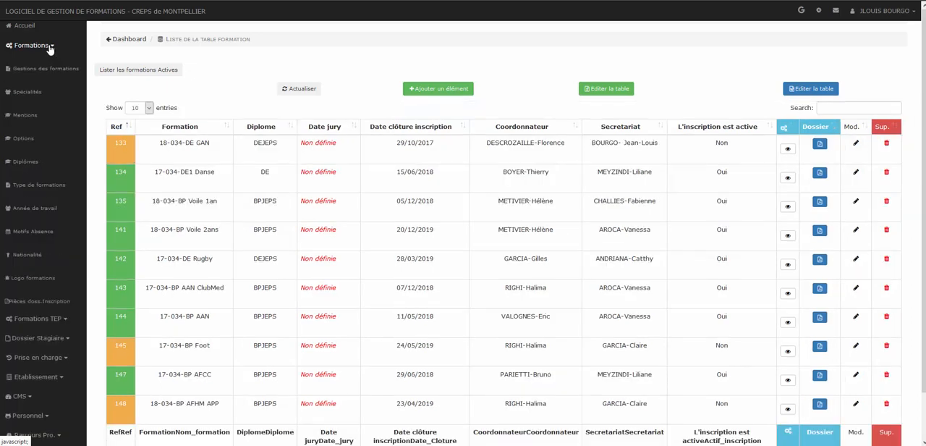
left_click(40, 302)
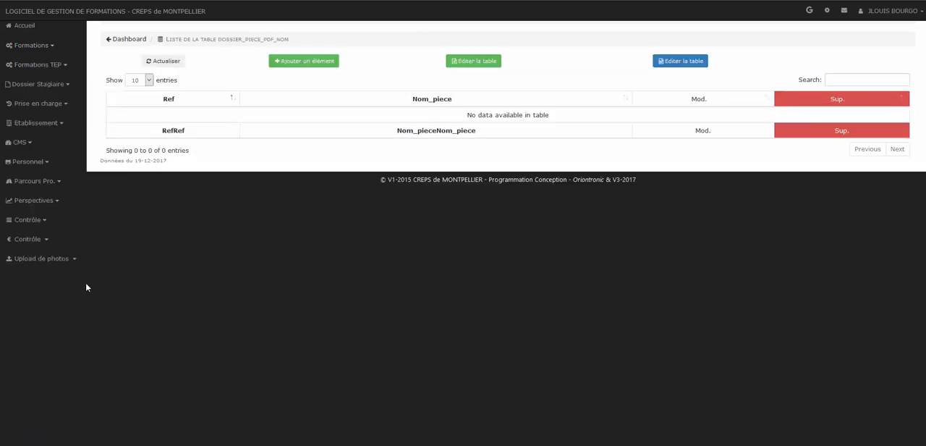
left_click(325, 67)
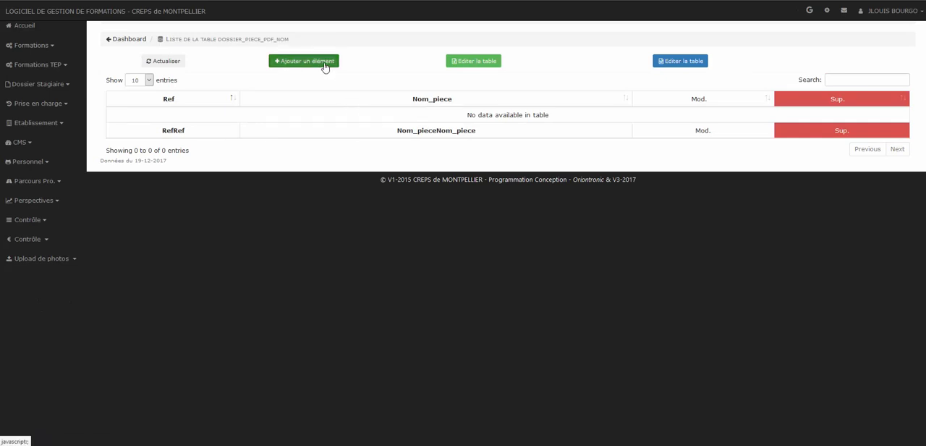
left_click(418, 67)
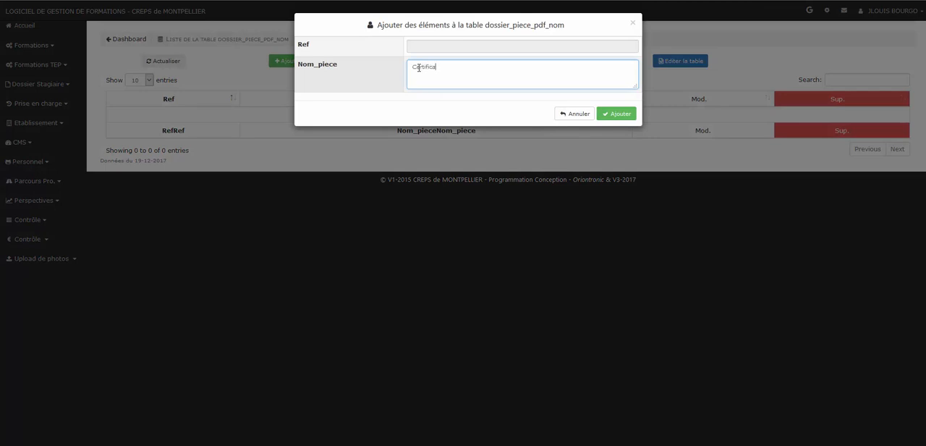
type("Certificat médical")
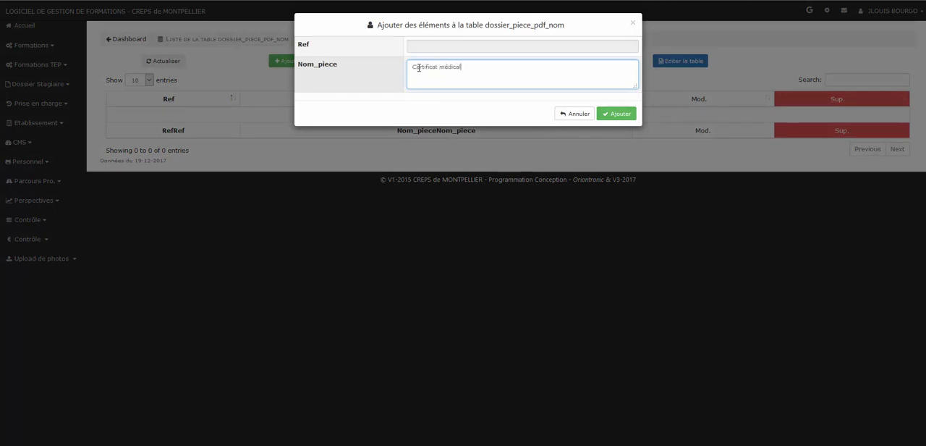
left_click(621, 114)
left_click(120, 49)
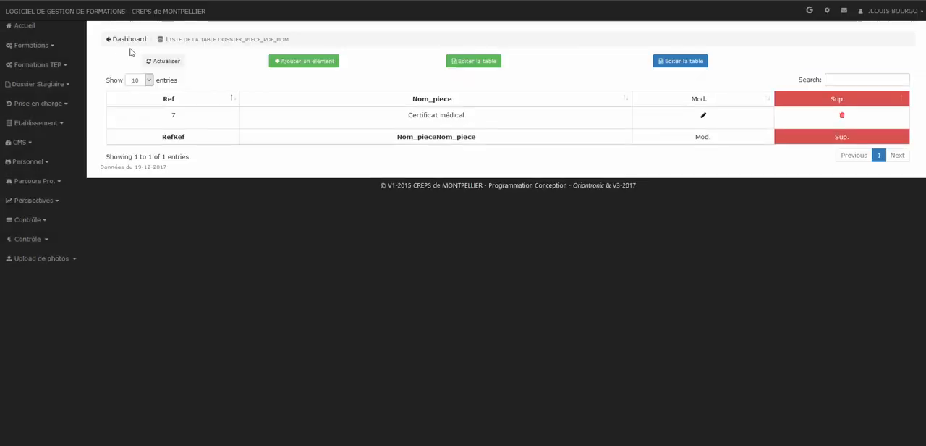
- Add "Pièces du dossier" to the table of registration document names
left_click(304, 63)
left_click(440, 77)
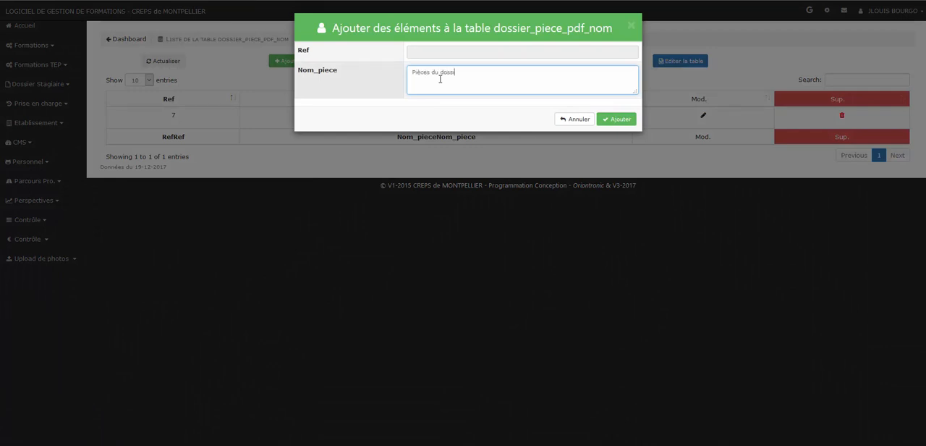
left_click(621, 119)
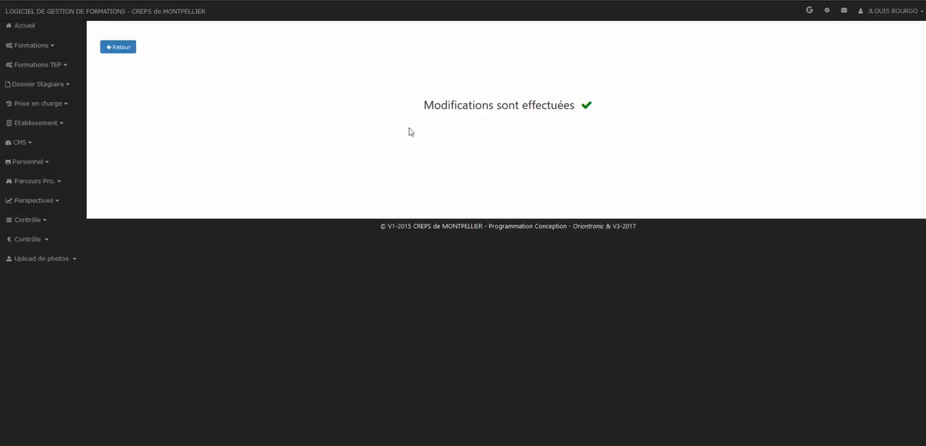
left_click(127, 50)
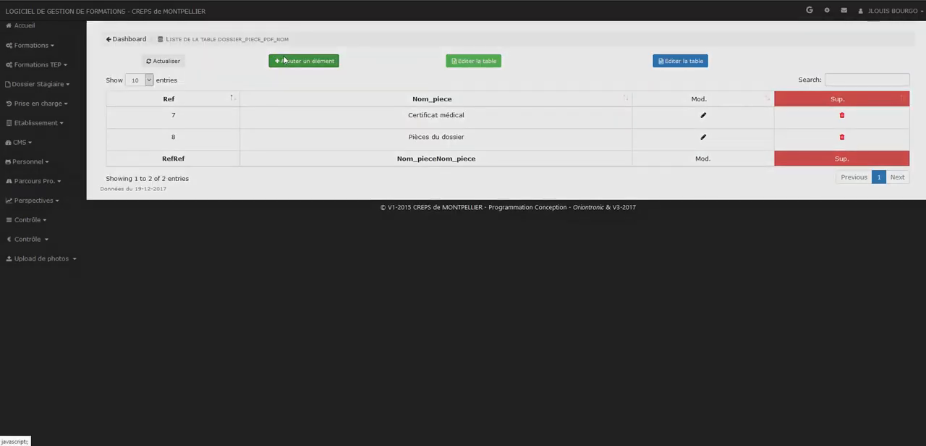
- Add a document name "TEST" to the table and return to the list
left_click(302, 61)
left_click(431, 79)
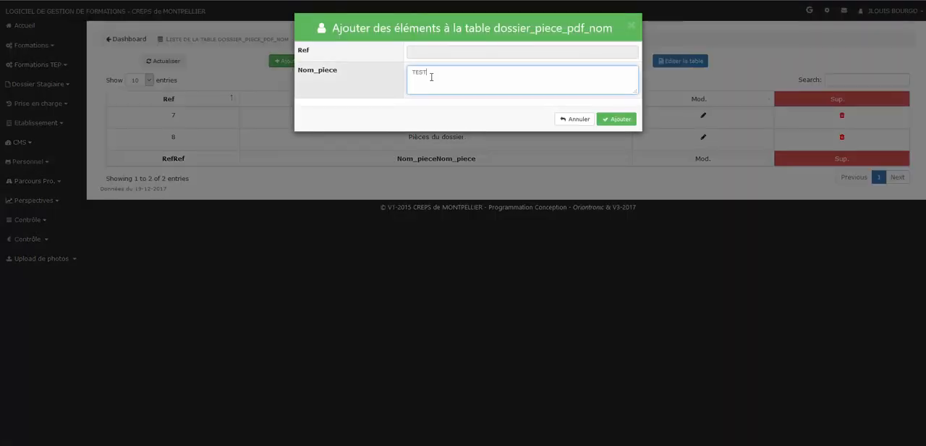
type("TEST")
left_click(616, 119)
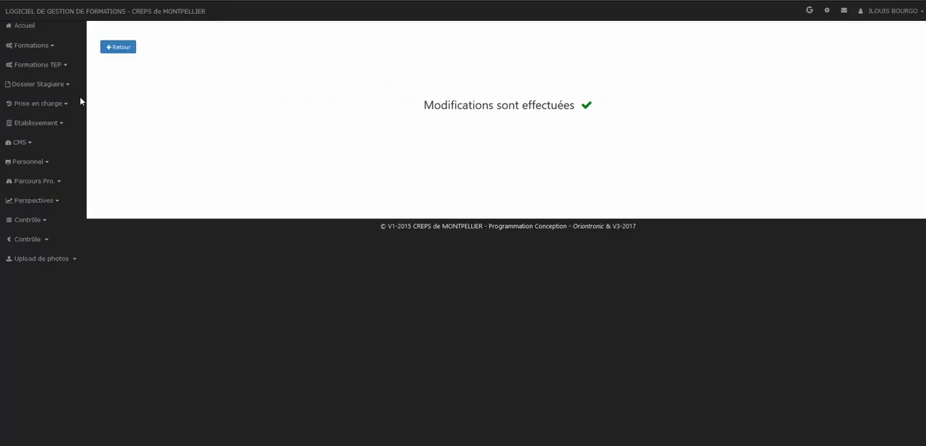
left_click(123, 51)
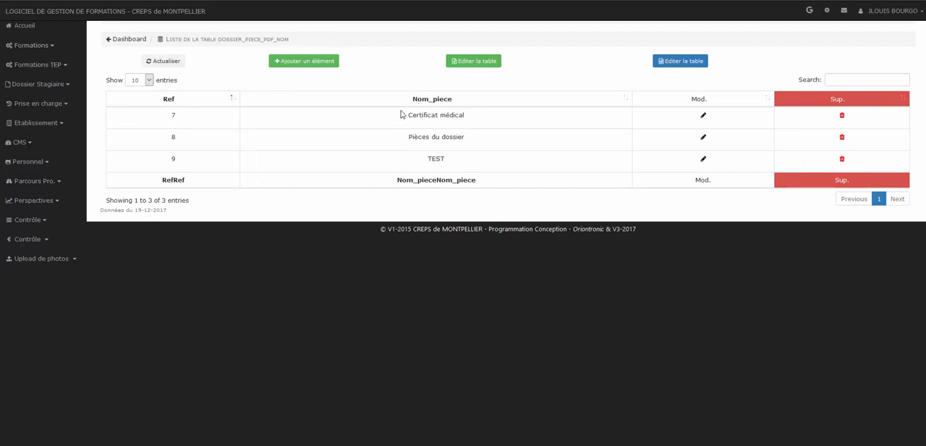
- Return to the formations list and open the form for adding documents to the registration file of formation 18-034-DE GAN
left_click(31, 46)
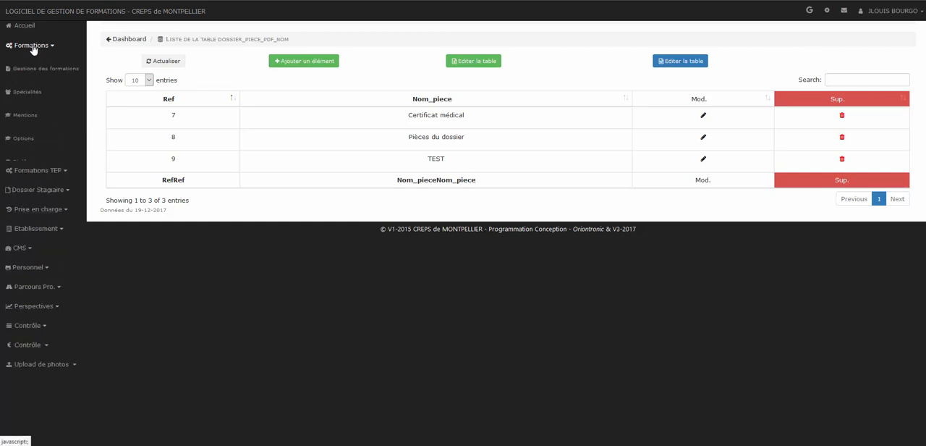
left_click(37, 70)
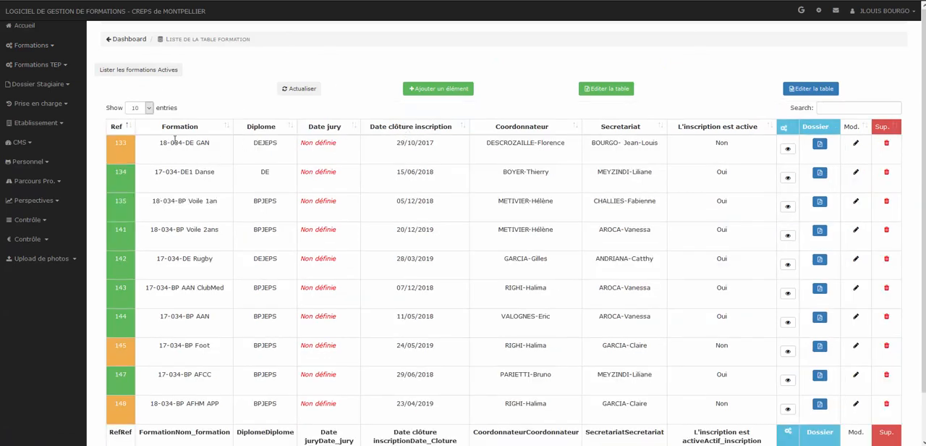
left_click_drag(194, 142, 211, 143)
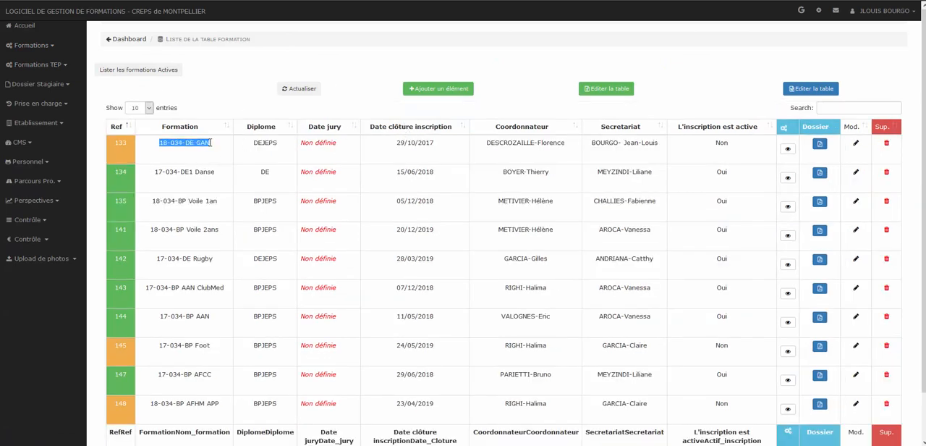
left_click(788, 148)
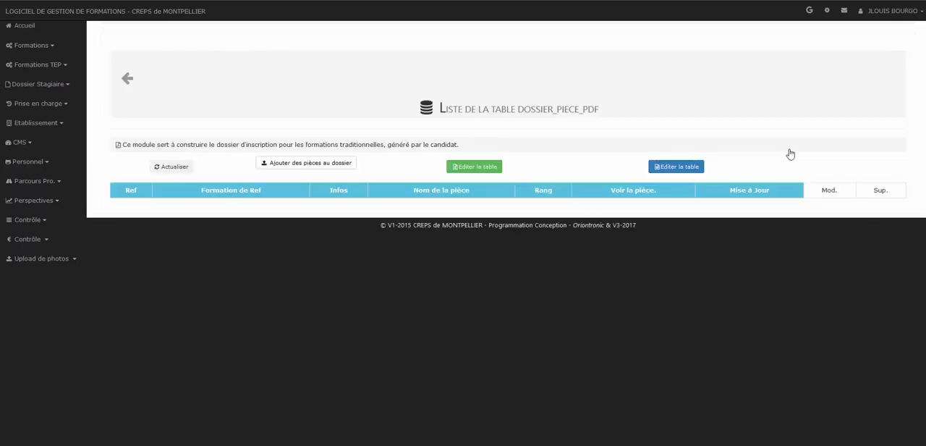
left_click(325, 164)
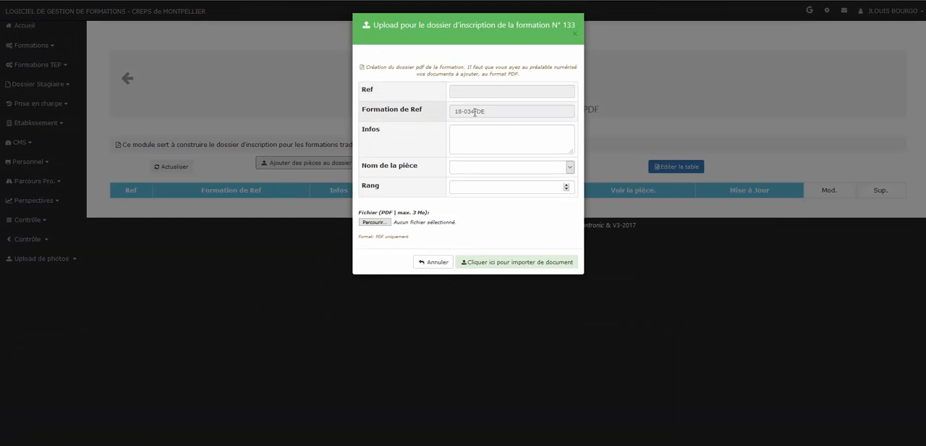
- Fill in the upload form with the info "ajout primaire", the document name "Certificat médical" and rank 1
left_click_drag(488, 111, 448, 111)
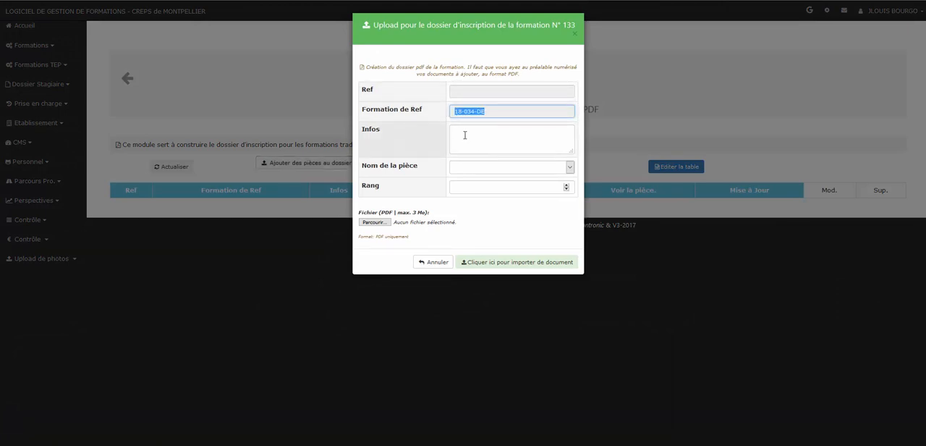
left_click(471, 134)
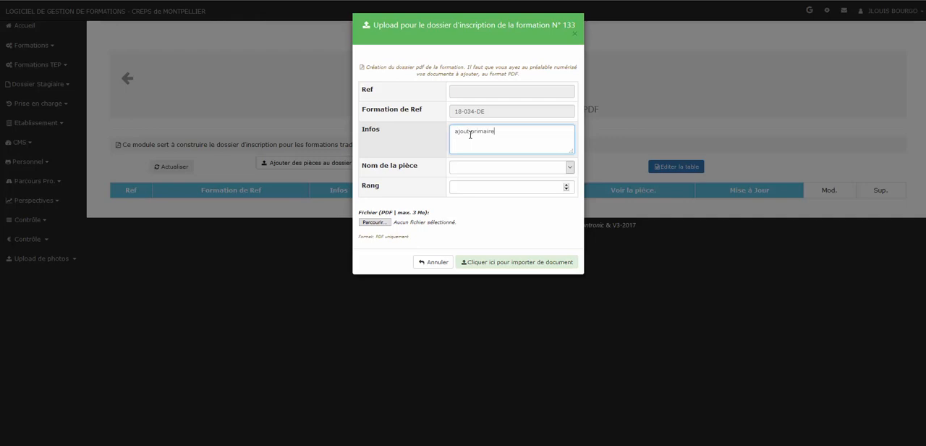
left_click(568, 167)
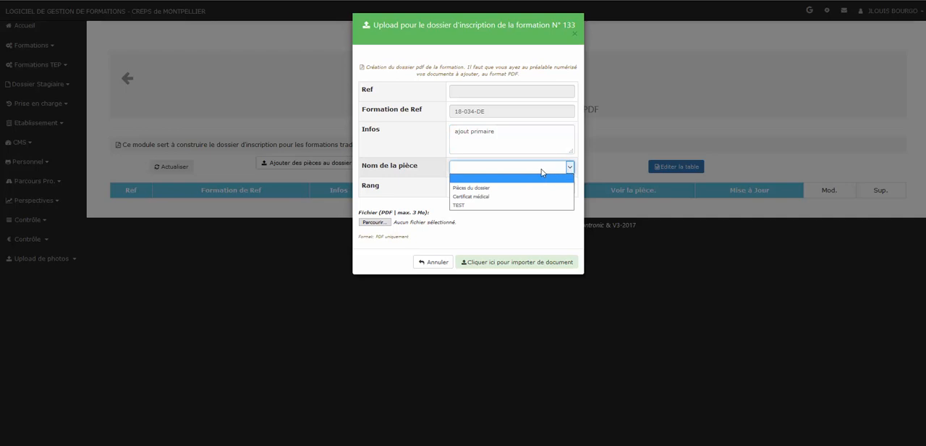
left_click(476, 197)
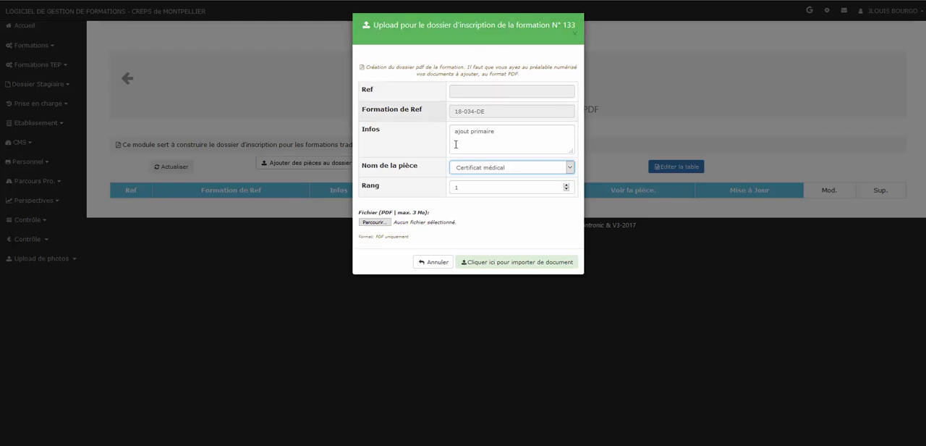
- Attach TEST.pdf, import it into the registration file, and view the uploaded document from the list
left_click(382, 223)
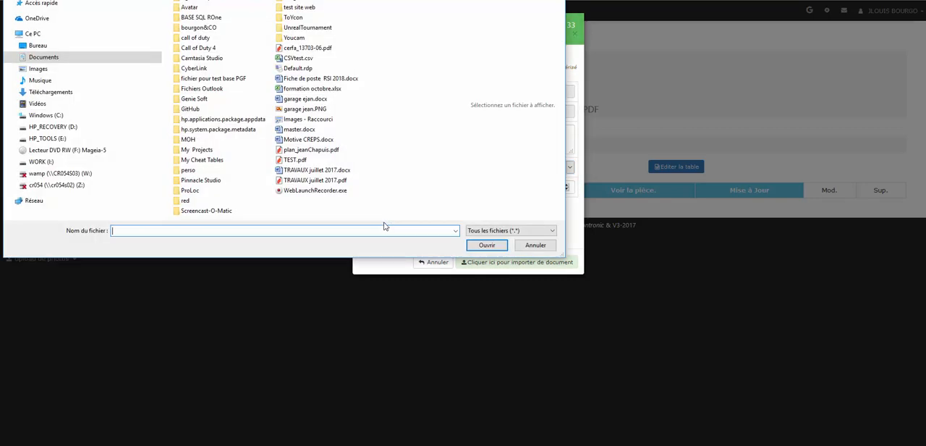
left_click(297, 160)
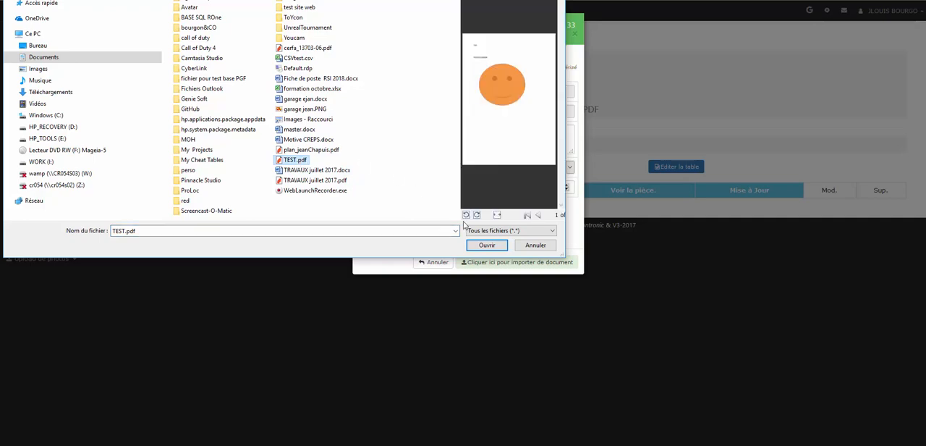
left_click(488, 246)
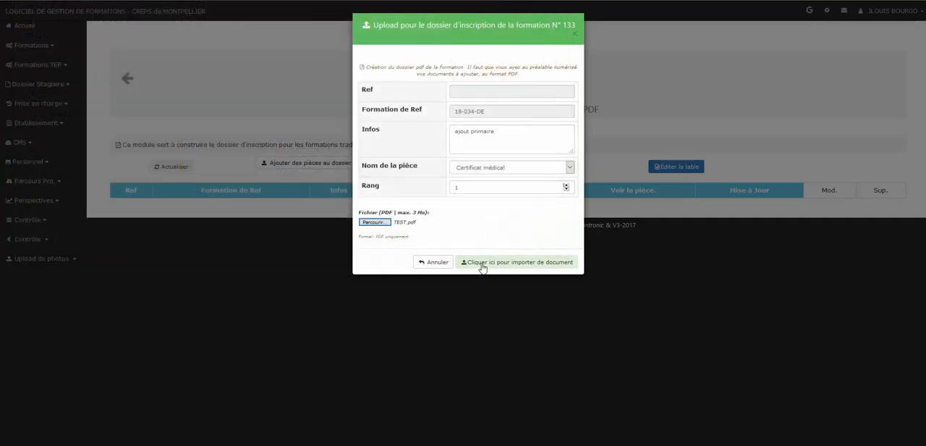
left_click(490, 265)
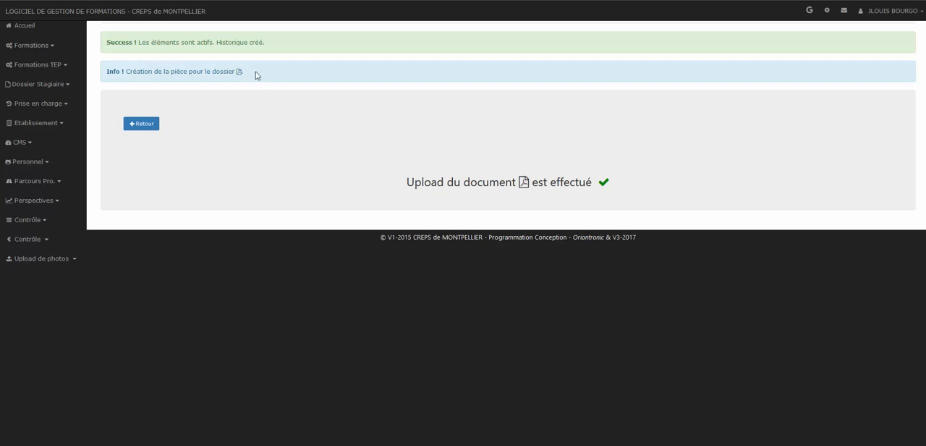
left_click(148, 124)
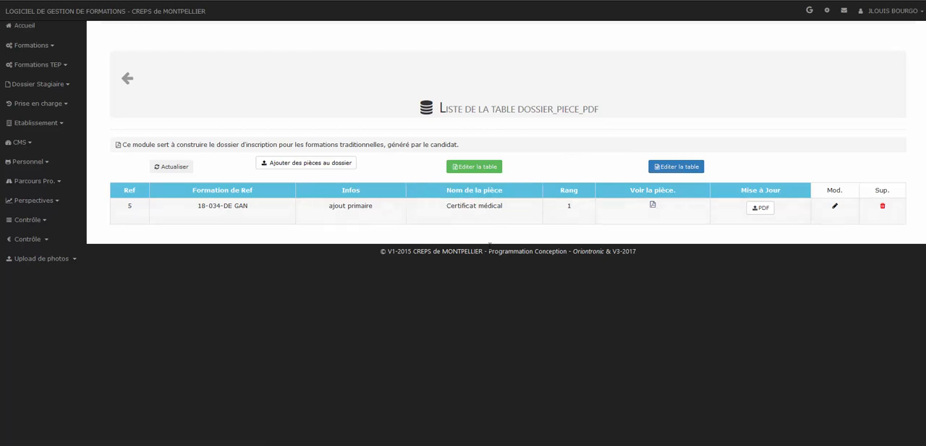
left_click(653, 205)
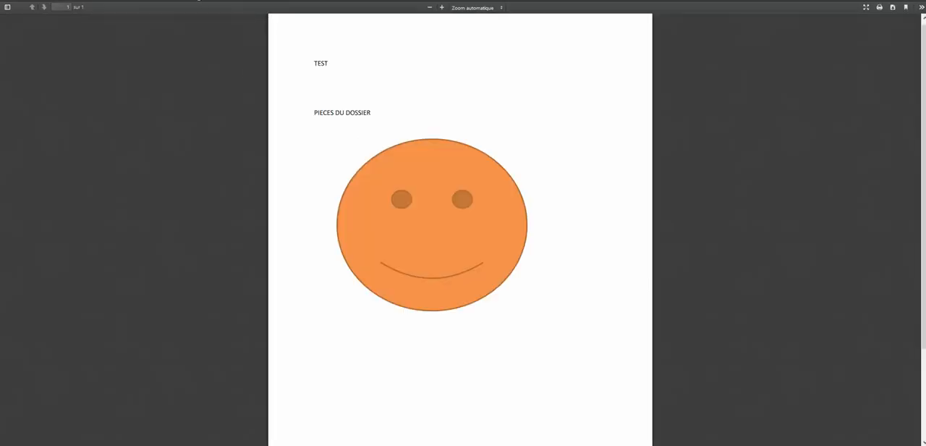
key("ctrl+w")
- Replace the PDF of the "Certificat médical" entry with TRAVAUX juillet 2017.pdf and view the updated document
left_click(760, 208)
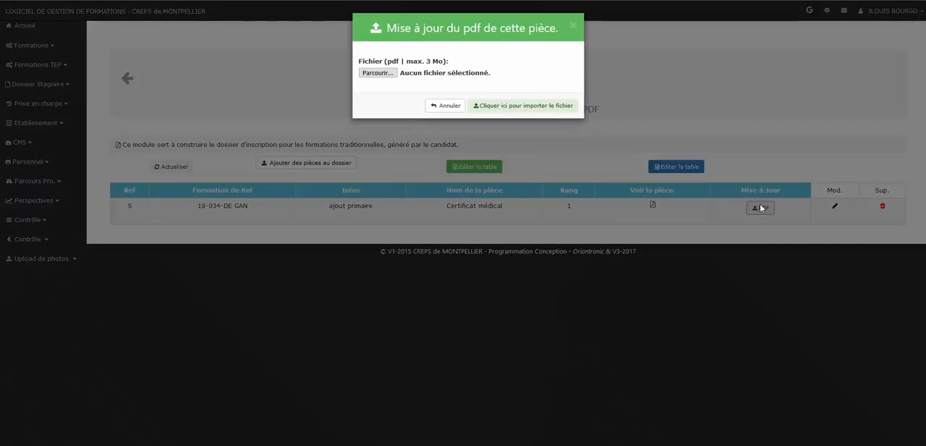
left_click(377, 72)
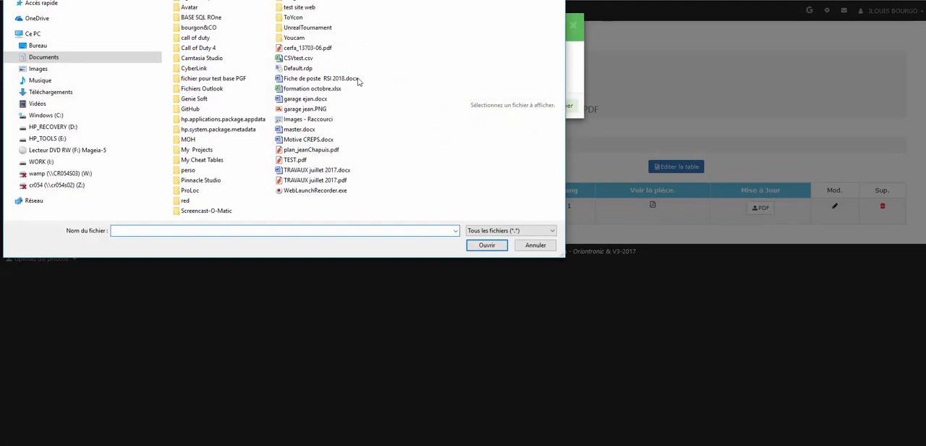
left_click(325, 180)
left_click(486, 245)
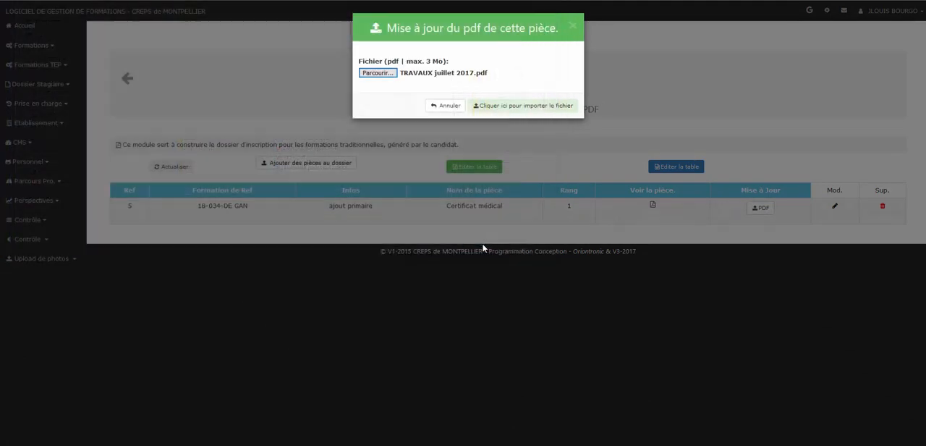
left_click(513, 107)
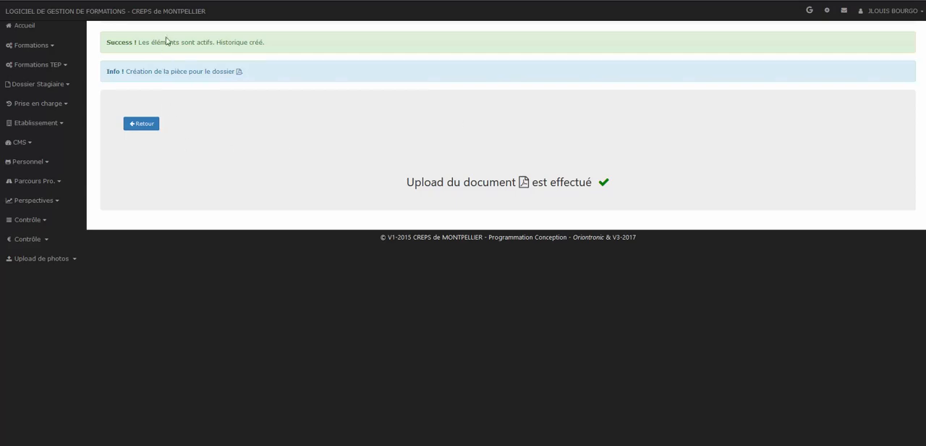
left_click(141, 123)
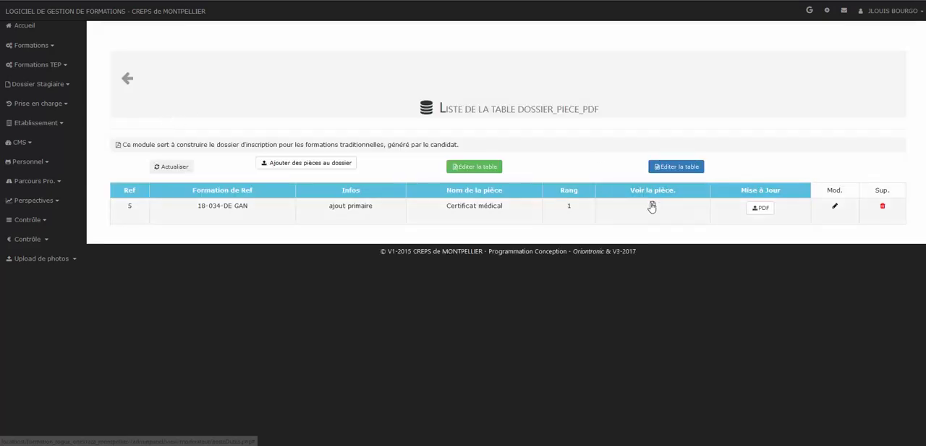
left_click(652, 207)
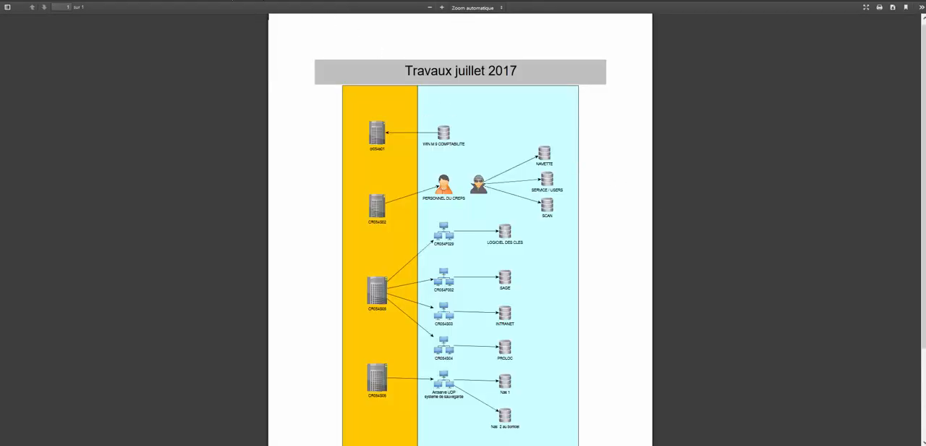
left_click(233, 1)
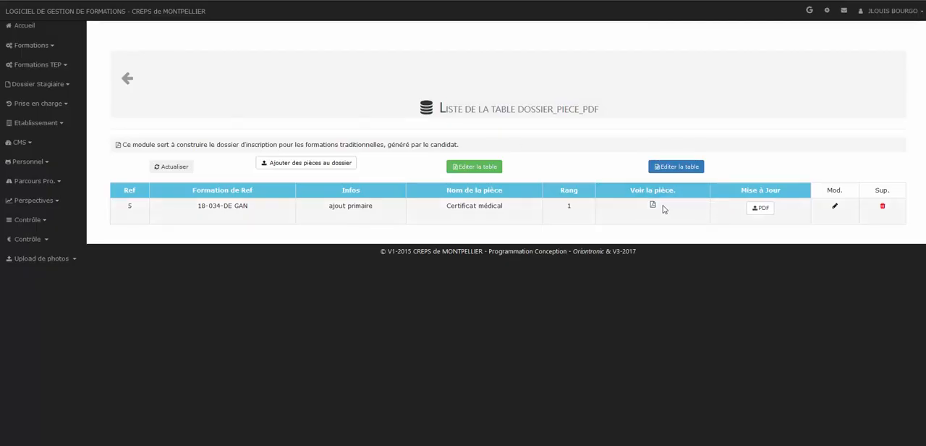
- Update the "Certificat médical" entry's PDF with TEST.pdf and return to the document list
left_click(756, 209)
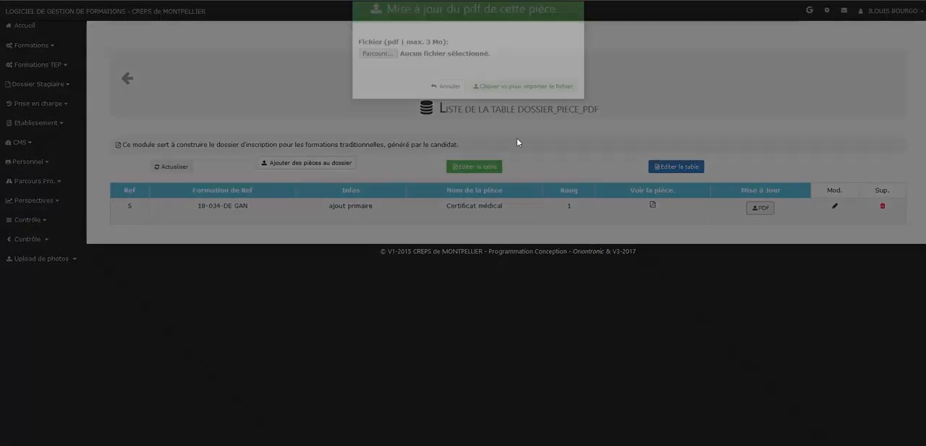
left_click(388, 75)
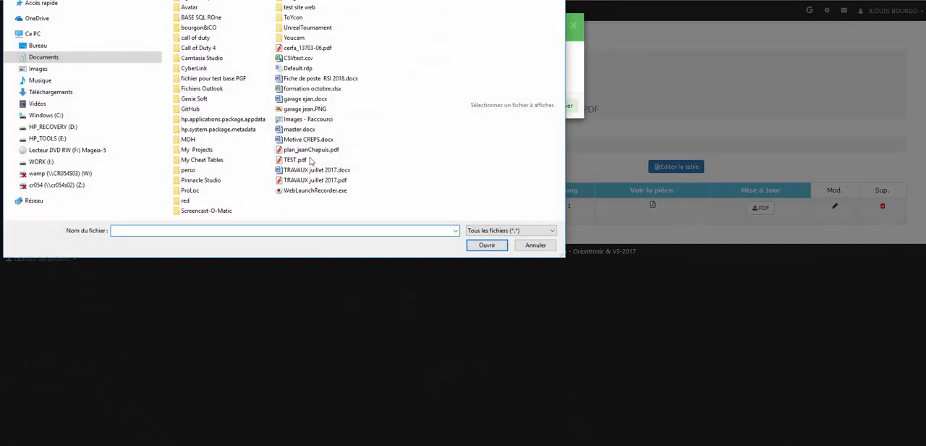
left_click(293, 159)
left_click(488, 246)
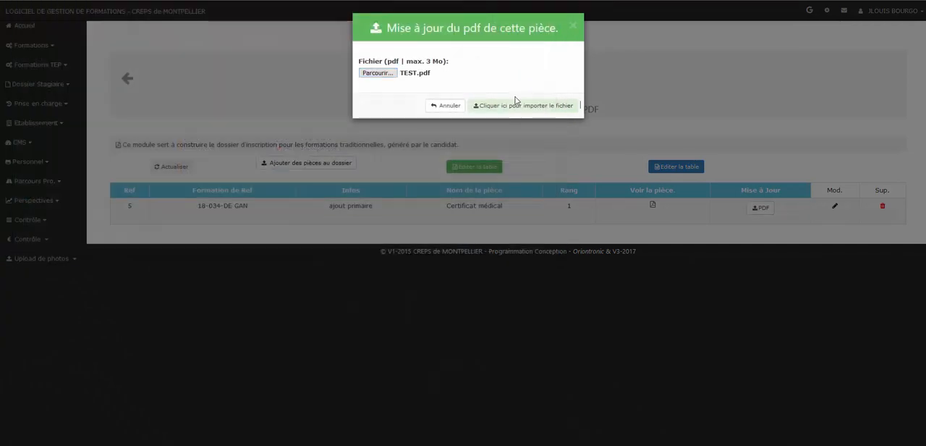
left_click(520, 109)
left_click(131, 125)
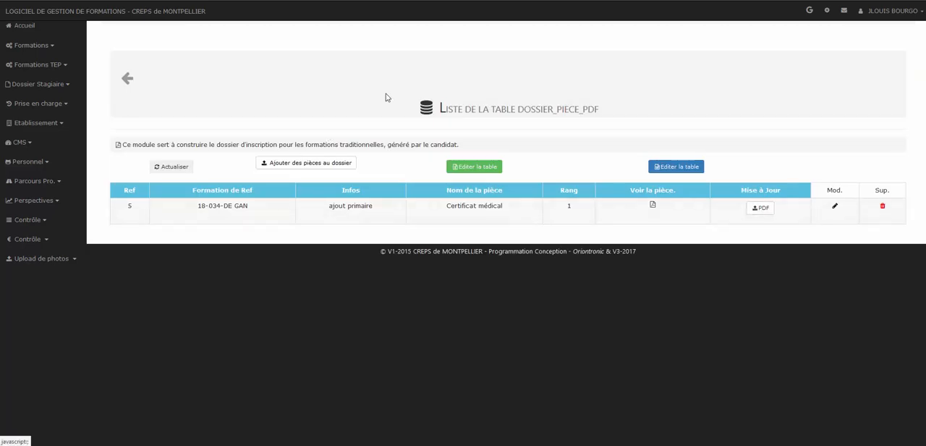
- From the formations list, open the registration file PDF of 18-034-DE GAN and examine its appended pages
left_click(127, 78)
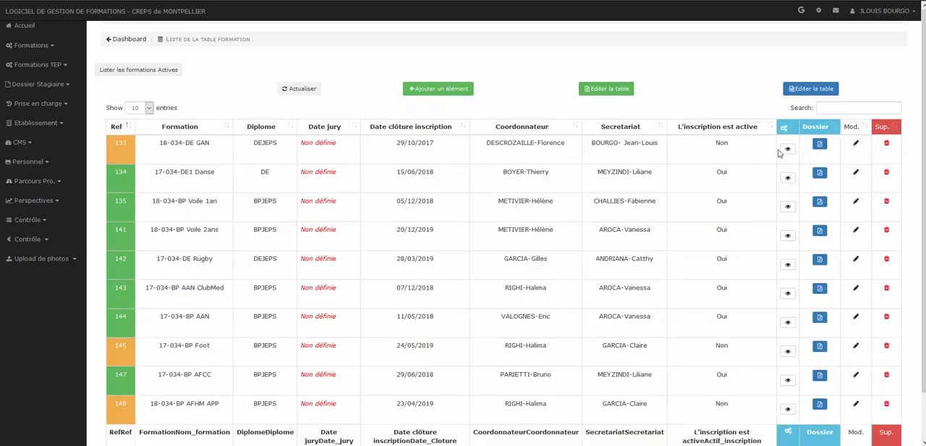
left_click(817, 144)
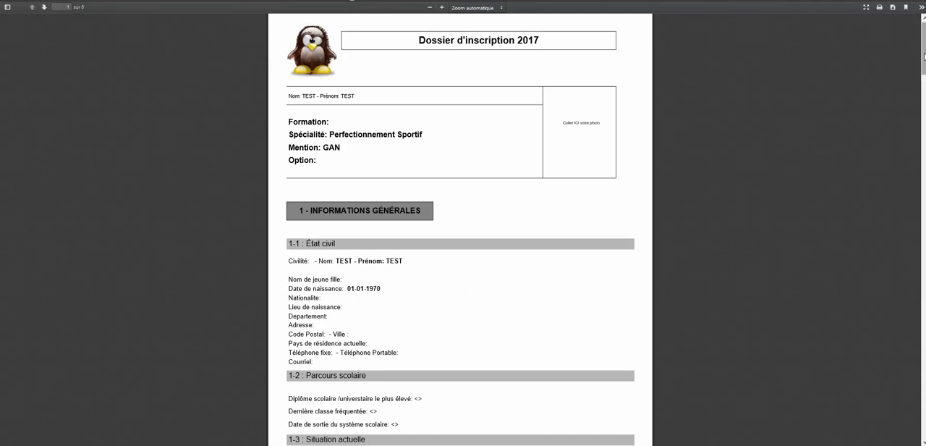
scroll(460, 232, "down", 15)
scroll(460, 231, "down", 20)
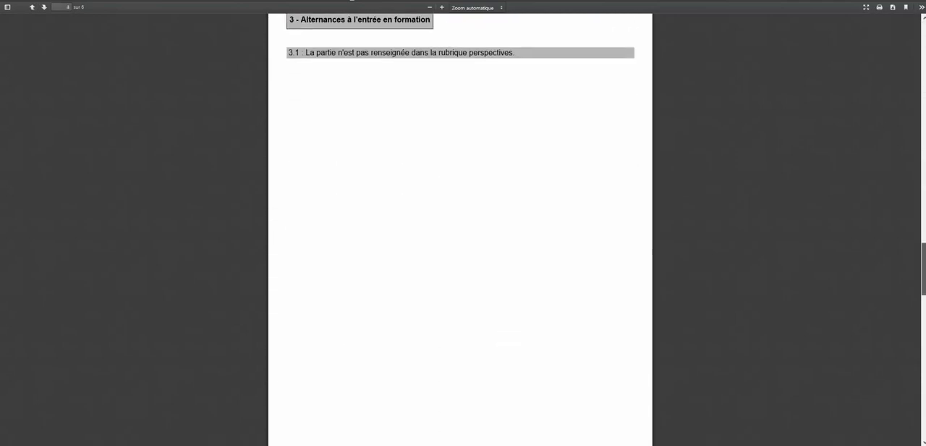
scroll(460, 231, "down", 3)
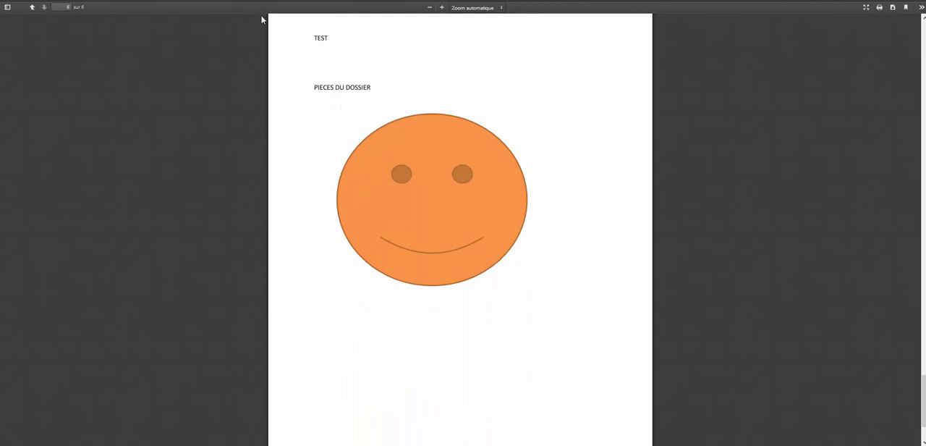
left_click(317, 1)
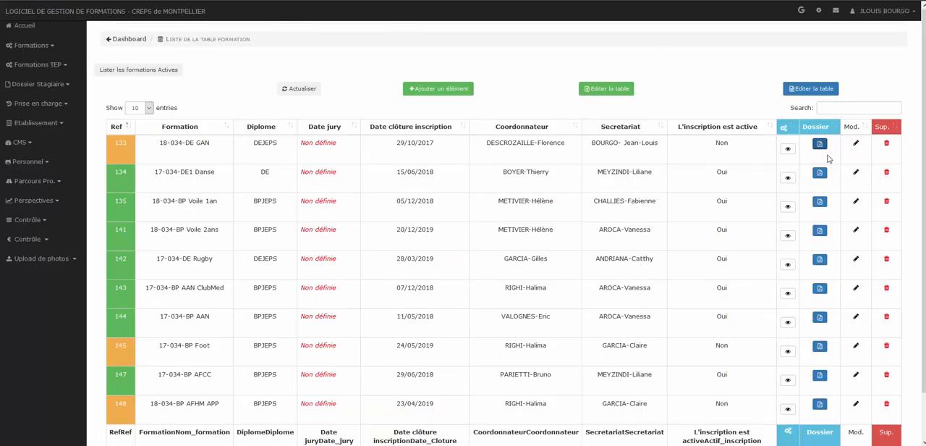
left_click(788, 149)
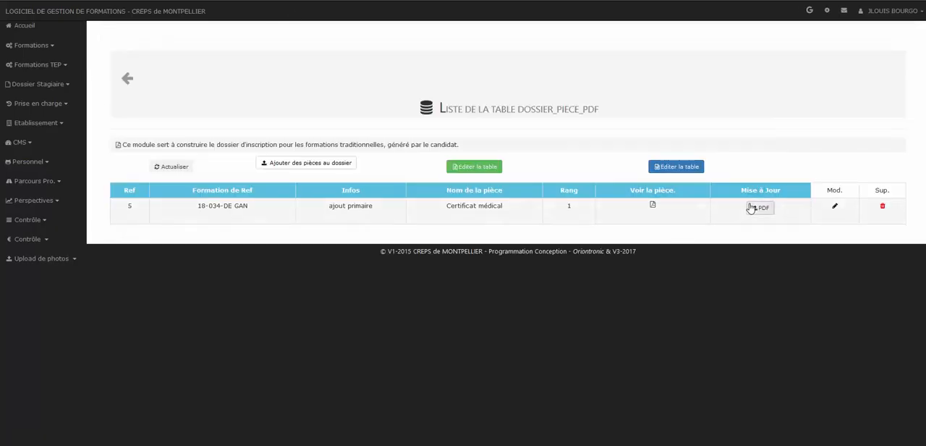
left_click(756, 208)
left_click(376, 75)
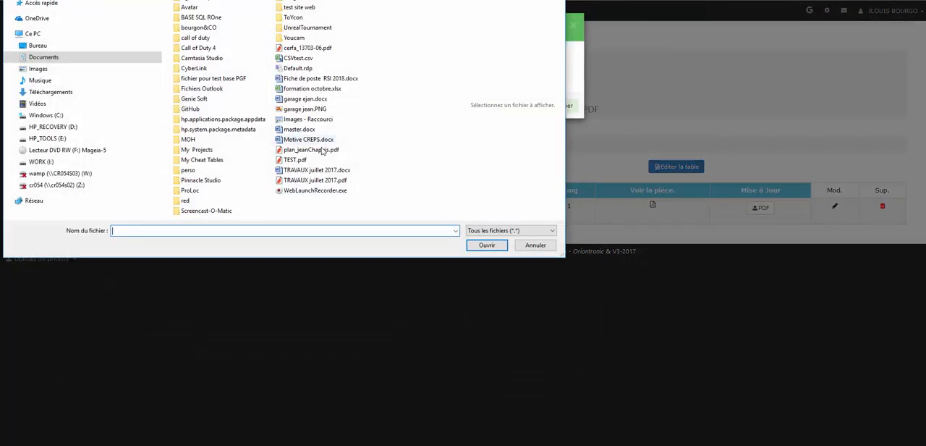
left_click(297, 160)
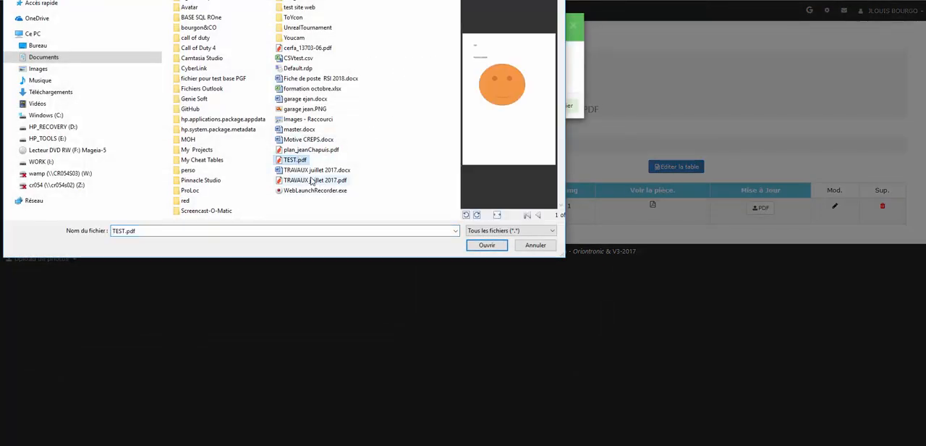
left_click(315, 180)
left_click(487, 245)
left_click(510, 107)
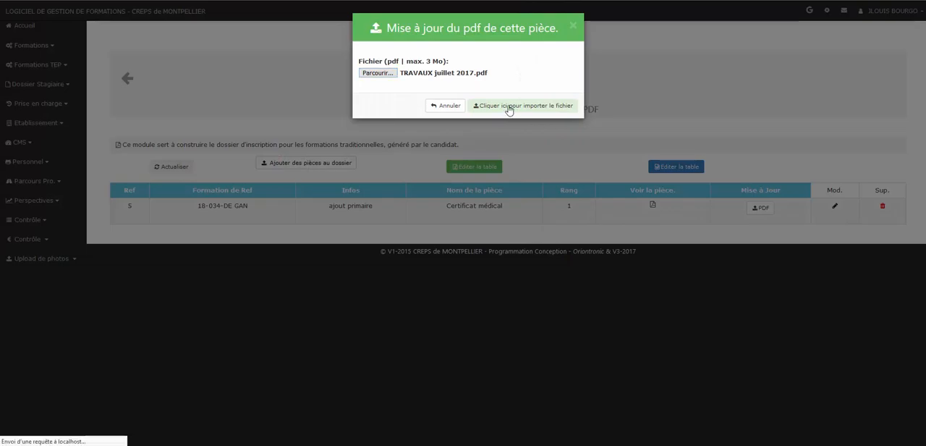
left_click(147, 124)
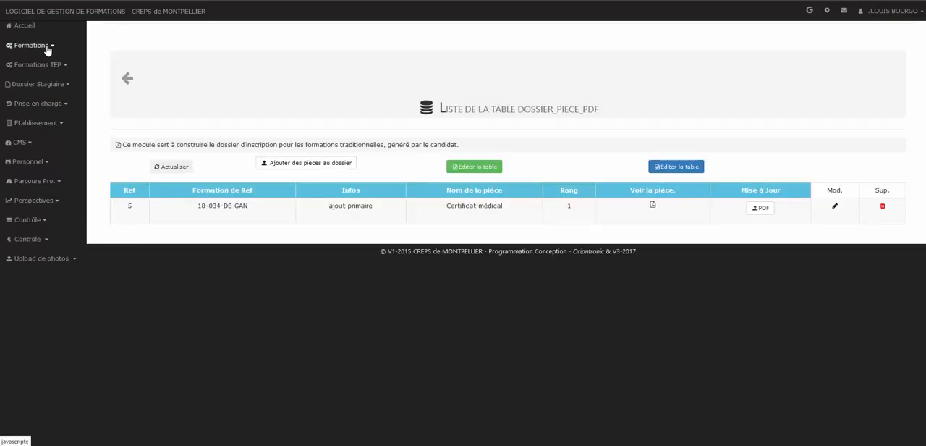
left_click(47, 46)
left_click(42, 72)
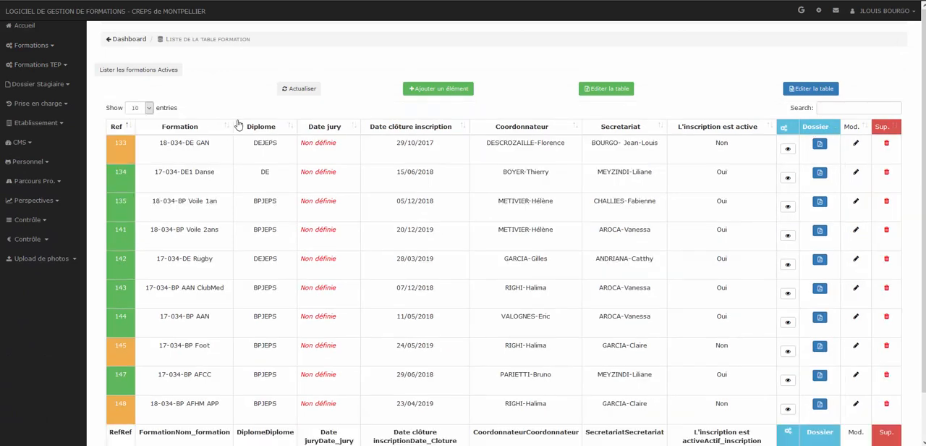
left_click(820, 145)
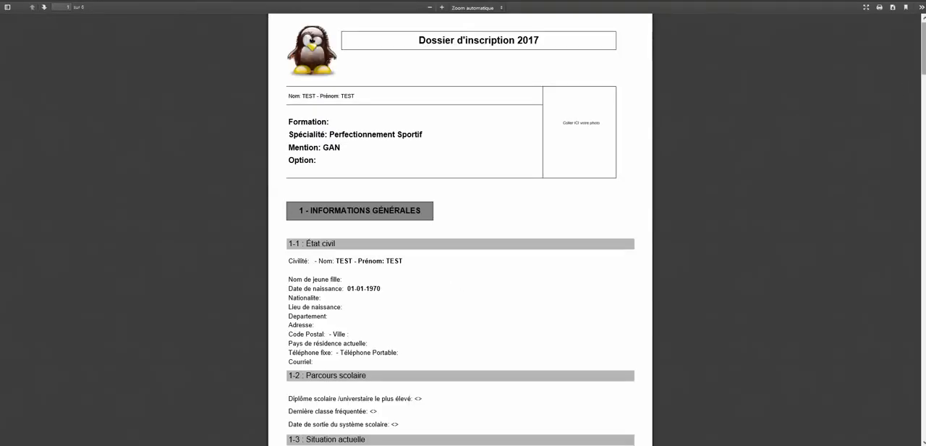
left_click_drag(923, 54, 923, 395)
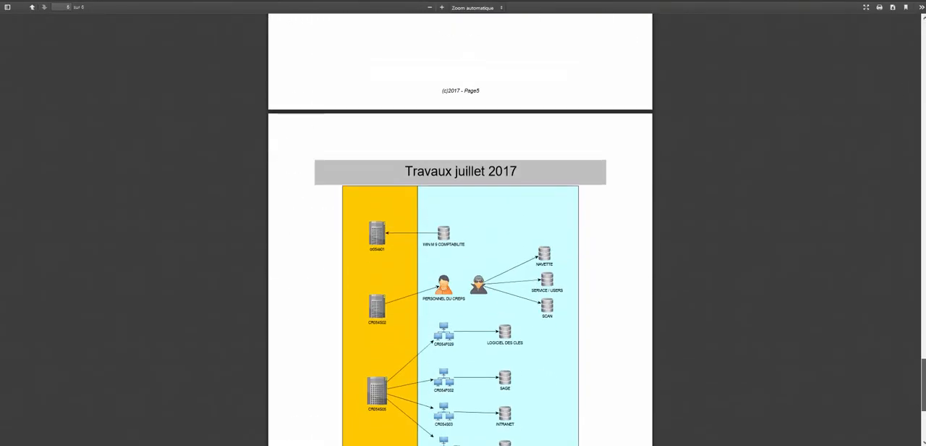
scroll(376, 119, "down", 2)
key("ctrl+w")
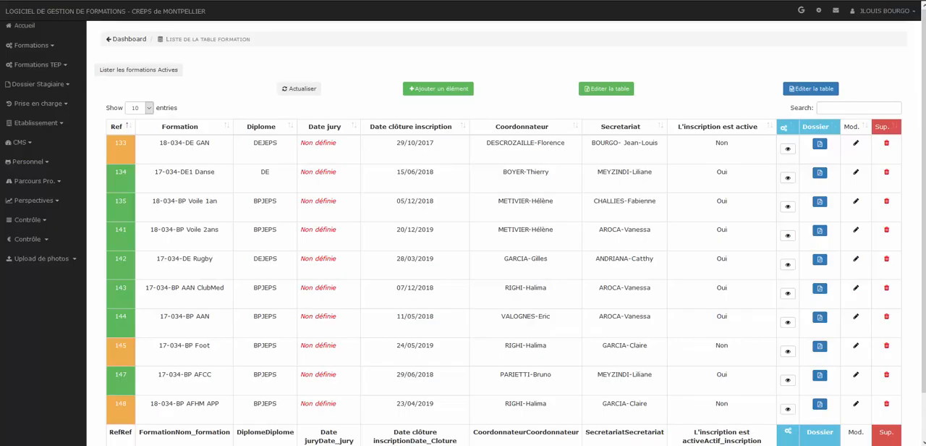
- In the document list of 18-034-DE GAN, start a new document upload with the document name TEST and rank 2
left_click(820, 145)
left_click(298, 166)
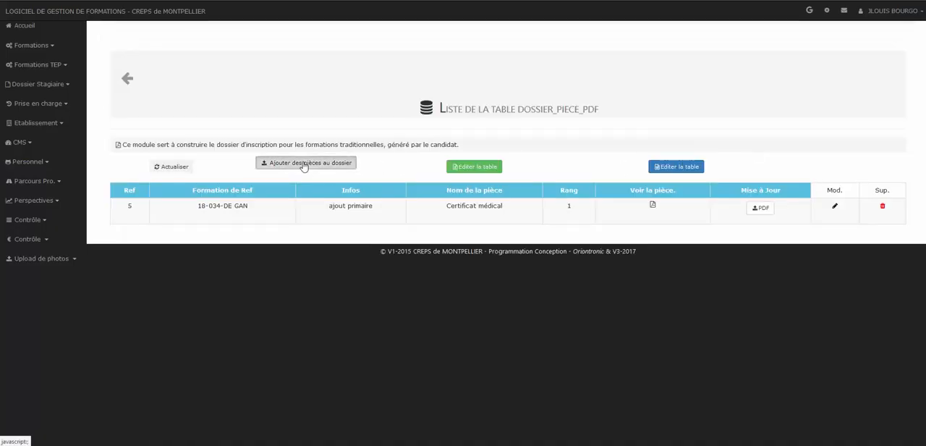
left_click(570, 199)
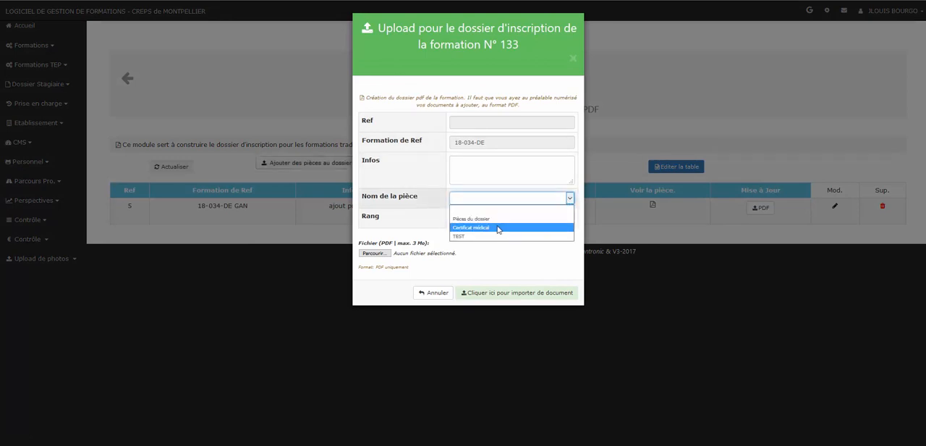
left_click(498, 229)
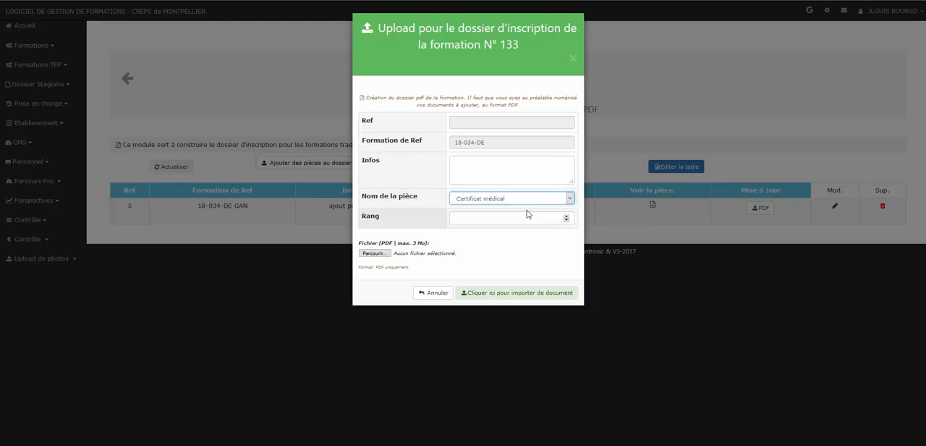
left_click(570, 199)
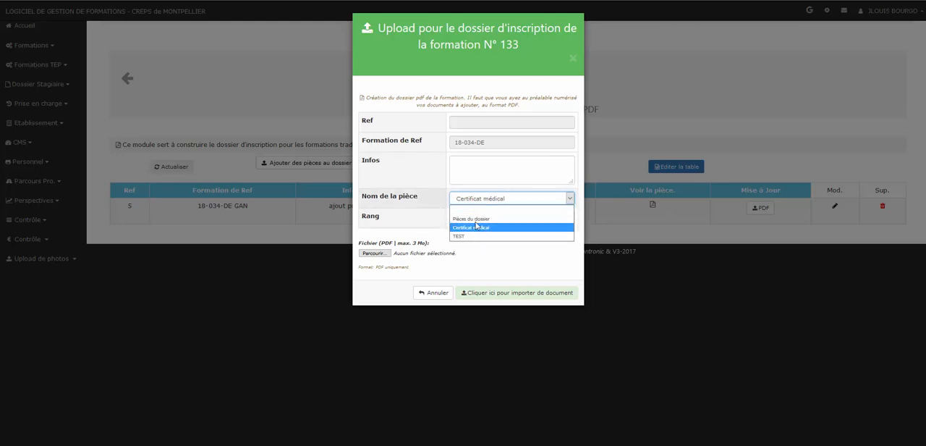
left_click(478, 237)
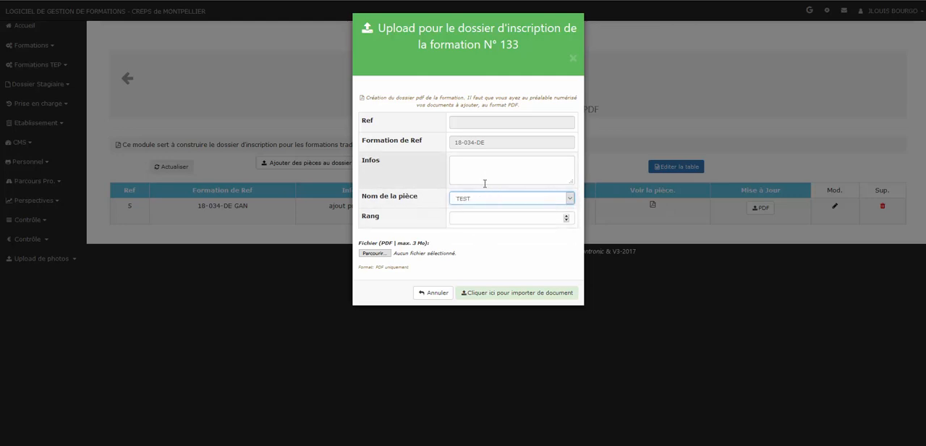
left_click(511, 214)
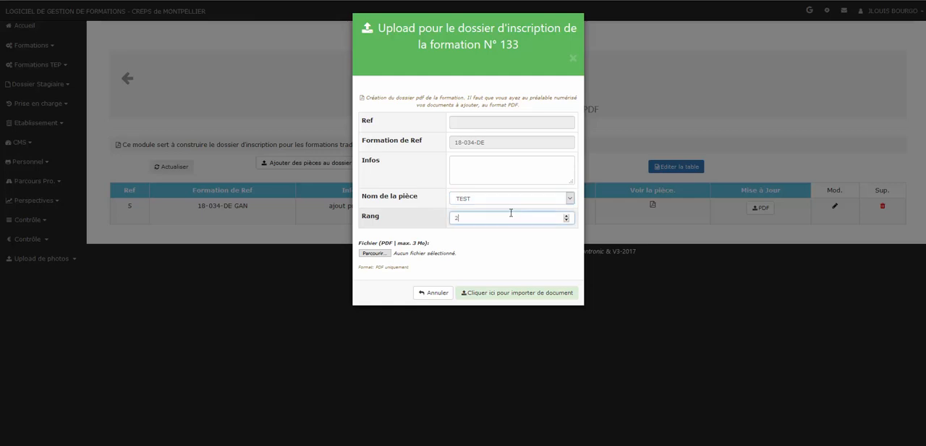
- Attach TRAVAUX juillet 2017.pdf to the new TEST document, import it and return to the document list
left_click(375, 253)
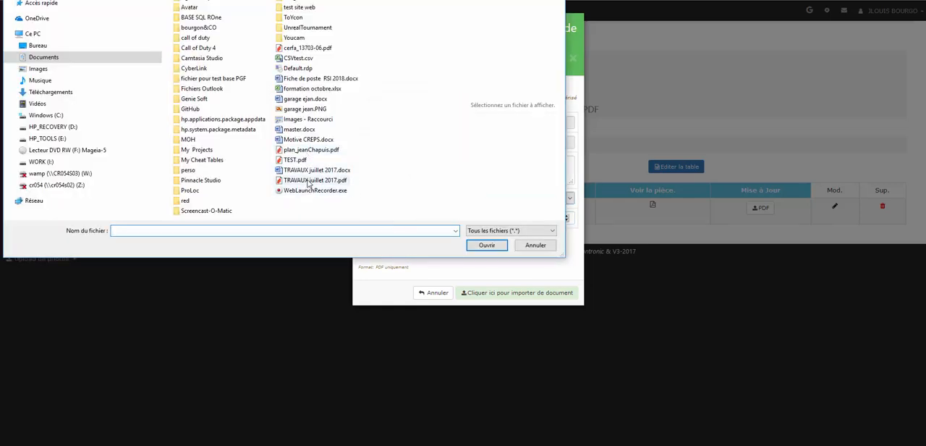
left_click(314, 179)
left_click(482, 245)
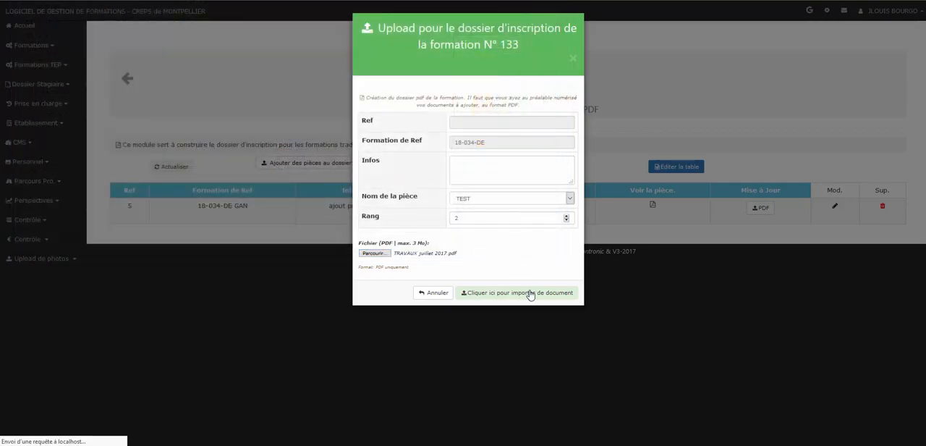
left_click(529, 292)
left_click(141, 124)
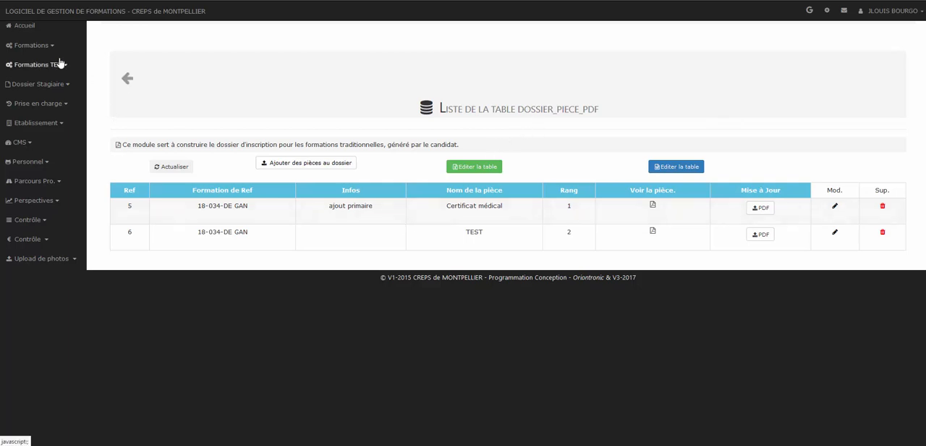
- Return to the formations list and open the registration file PDF of 18-034-DE GAN to check the added TEST document
left_click(125, 80)
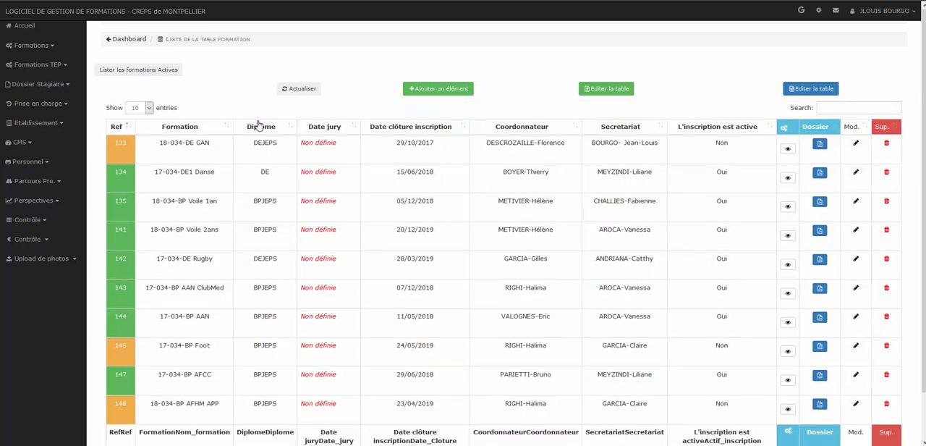
left_click(820, 145)
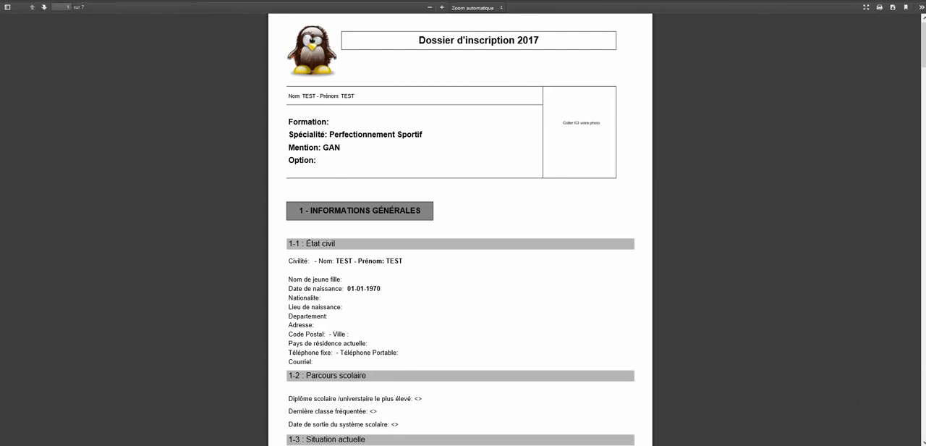
mouse_move(924, 45)
left_mouse_down()
mouse_move(925, 417)
mouse_move(925, 45)
left_mouse_up()
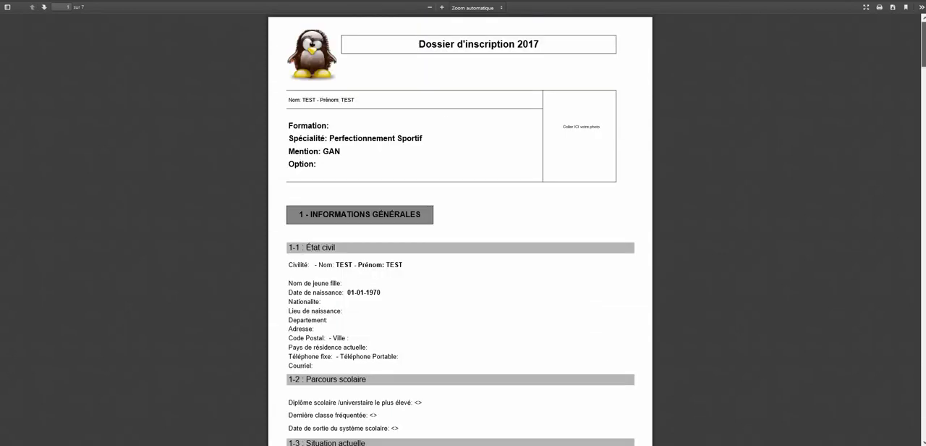